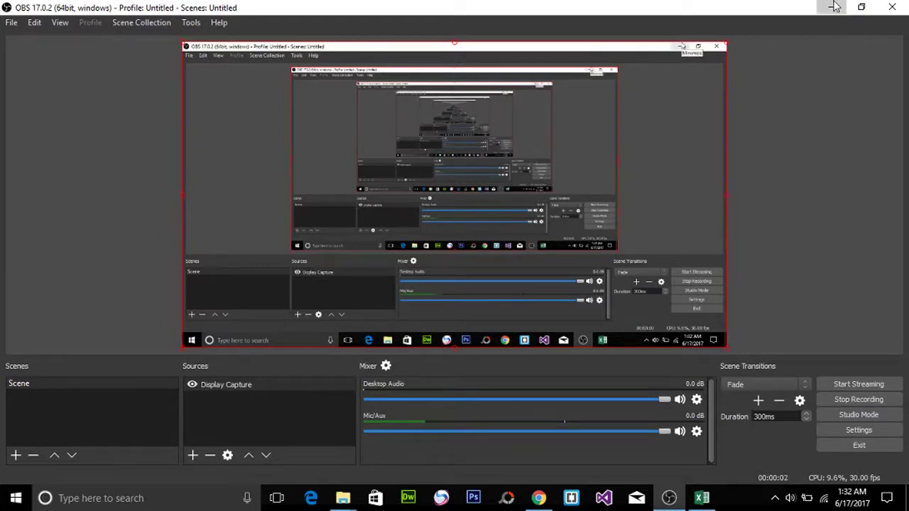
Step: Switch to the SUMPRODUCT.xlsx workbook in Excel and enter the label SUMPRODUCT in cell D11
left_click(834, 6)
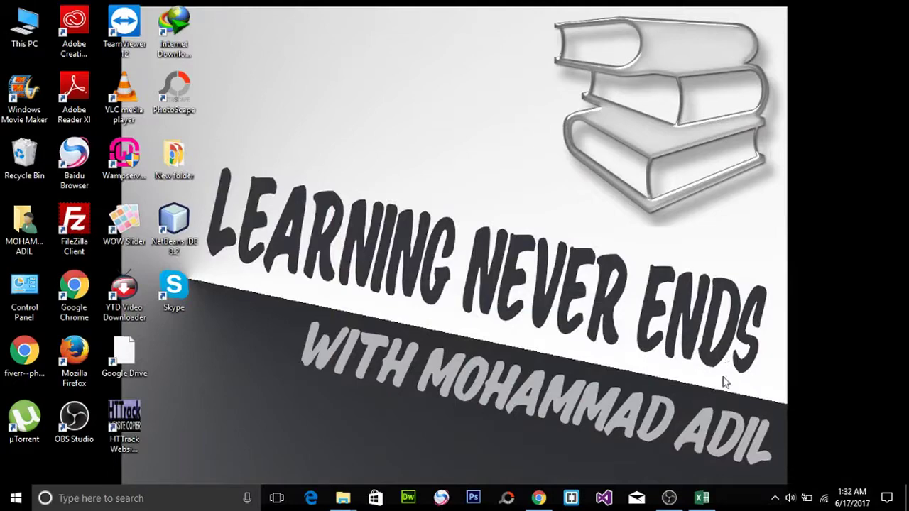
left_click(702, 498)
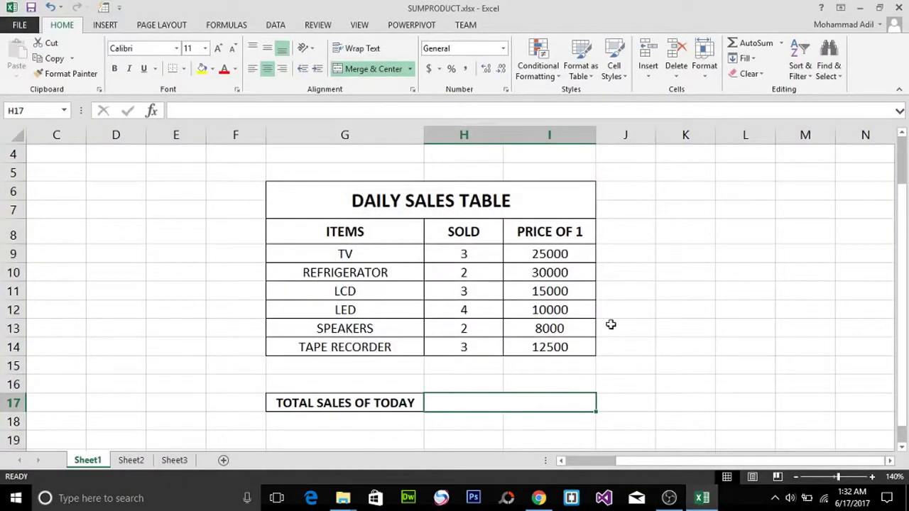
left_click(112, 290)
type("SUMPRODUCT")
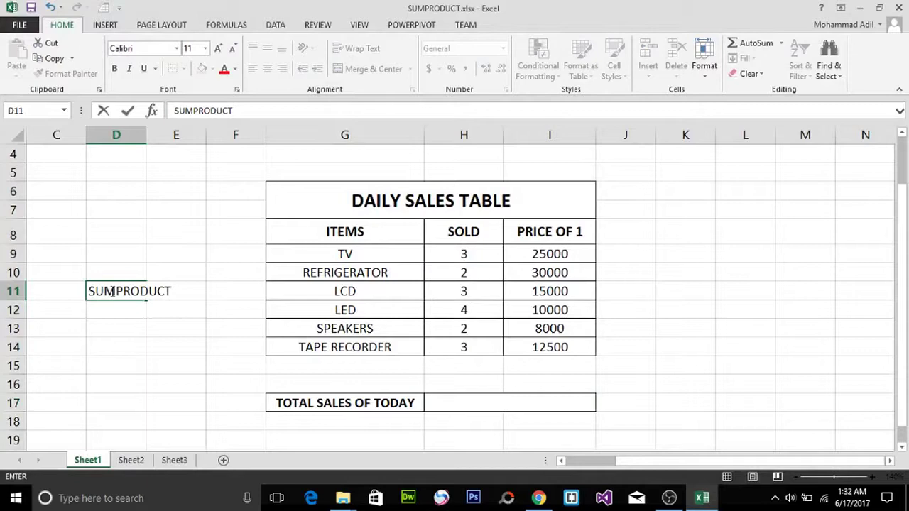
key("Return")
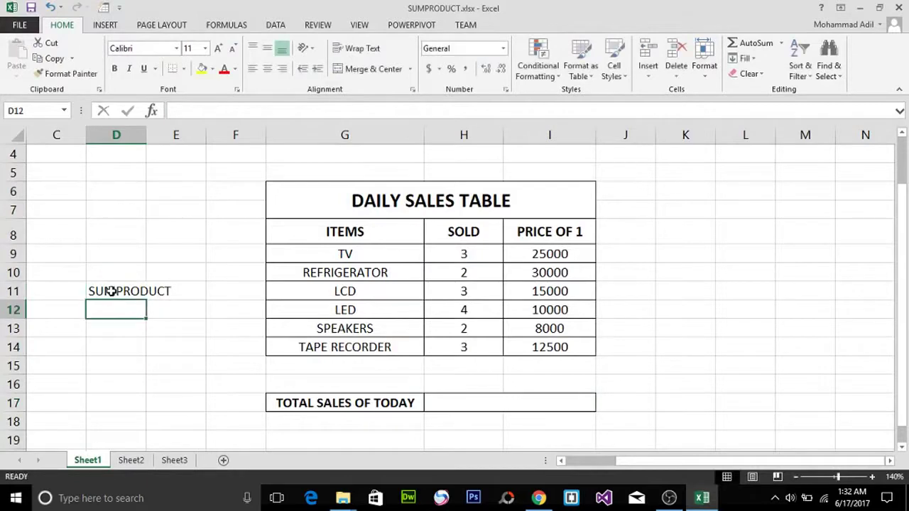
Step: Fill the SUMPRODUCT label cell D11 with yellow and widen column D to fit the text
left_click(115, 291)
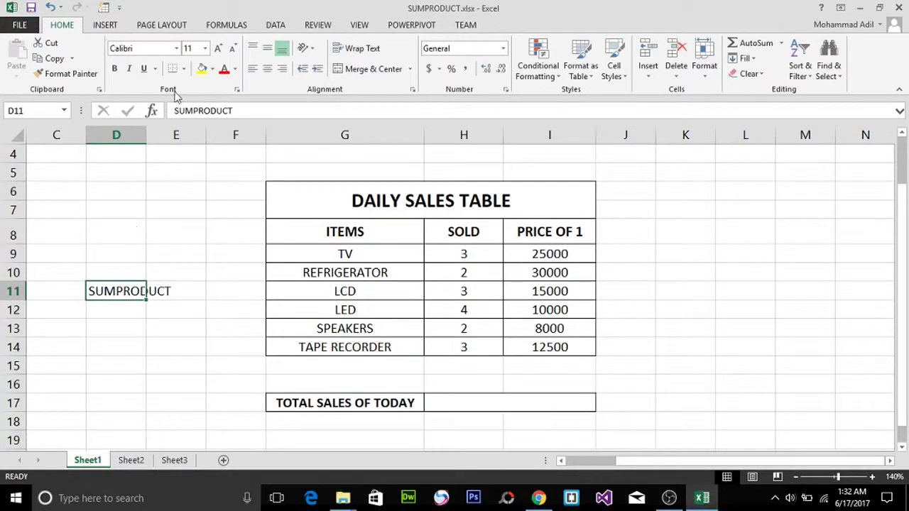
left_click(204, 69)
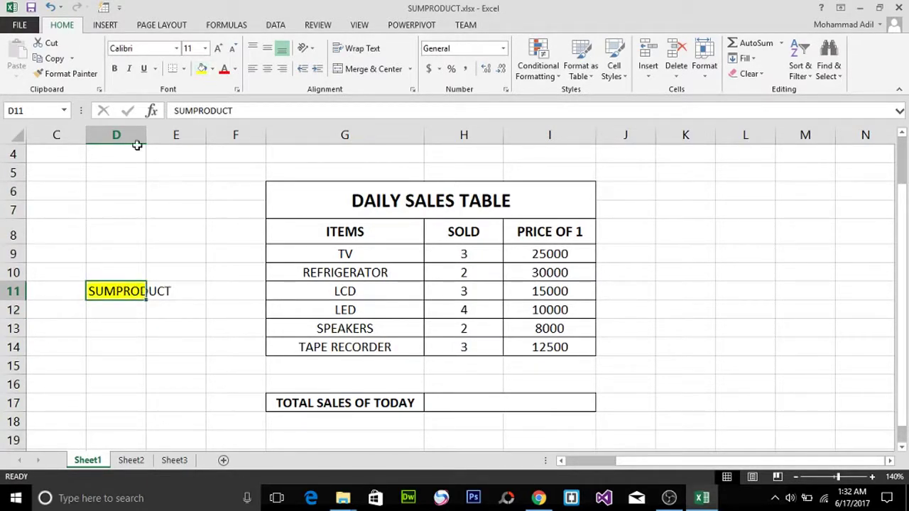
left_click_drag(146, 138, 174, 142)
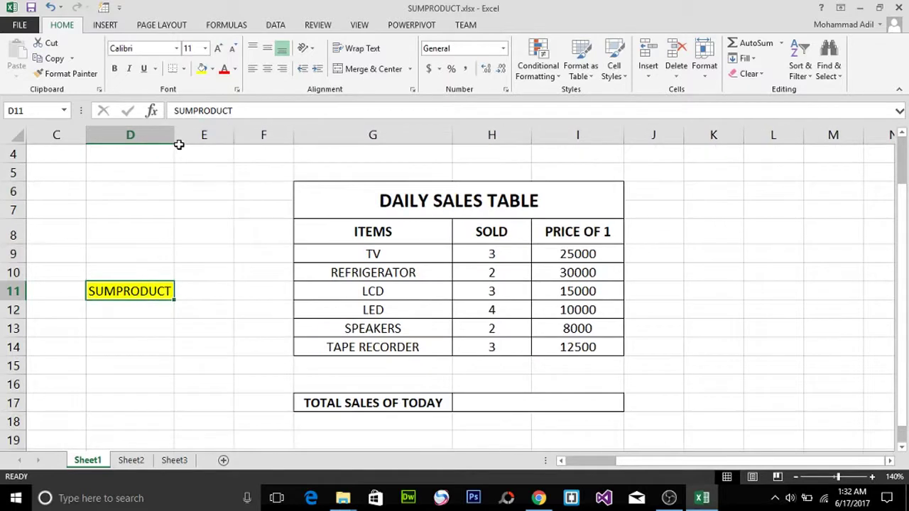
Step: Calculate the TV sales amount in J9 by multiplying its price by the quantity sold, using =I9*H9
left_click(411, 199)
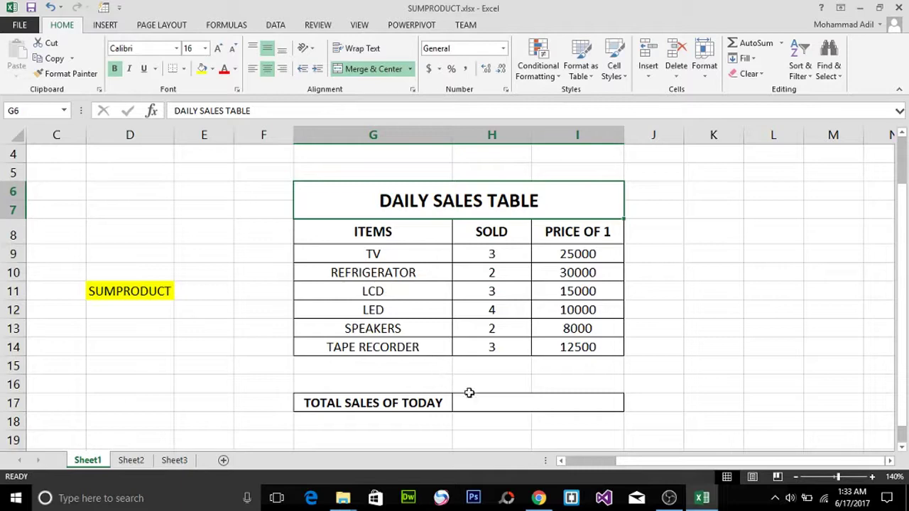
left_click(394, 256)
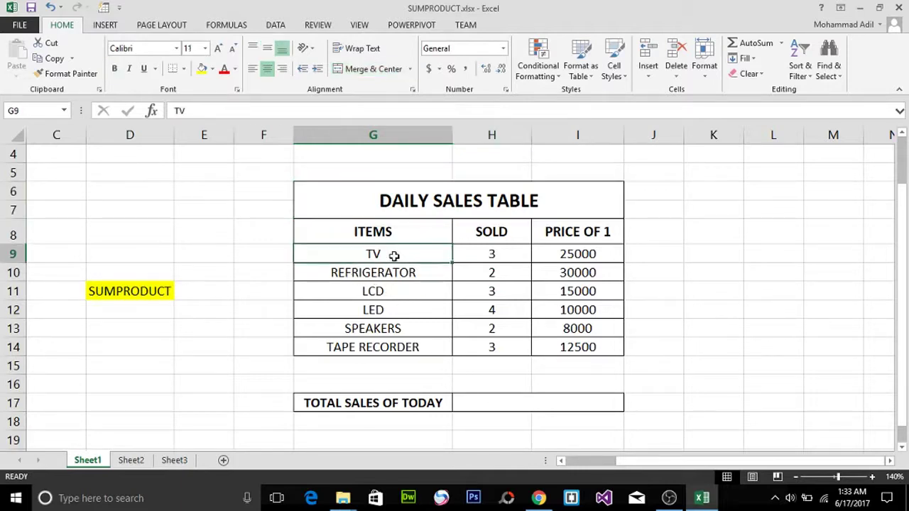
left_click(497, 257)
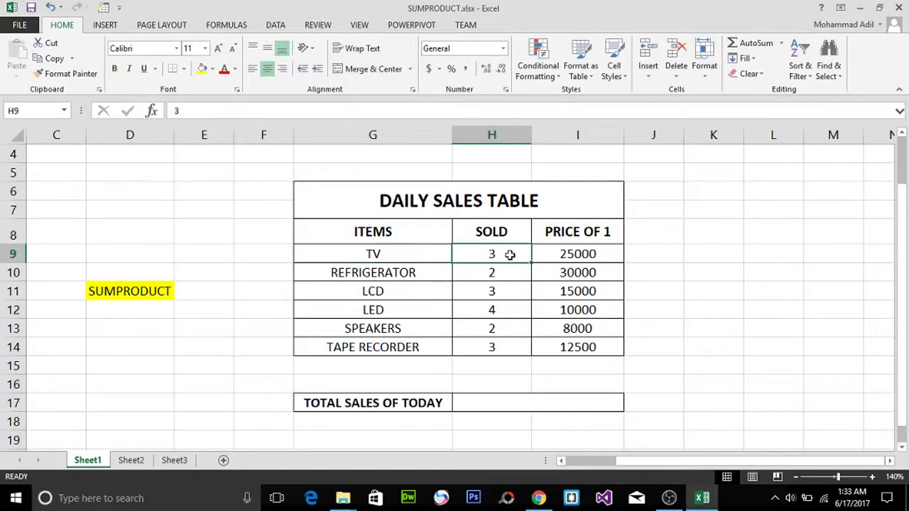
left_click(608, 254)
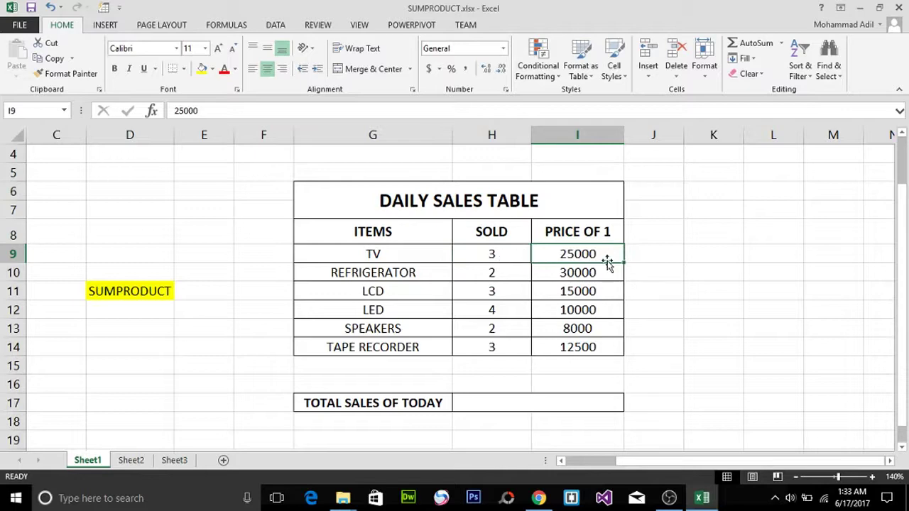
left_click(646, 255)
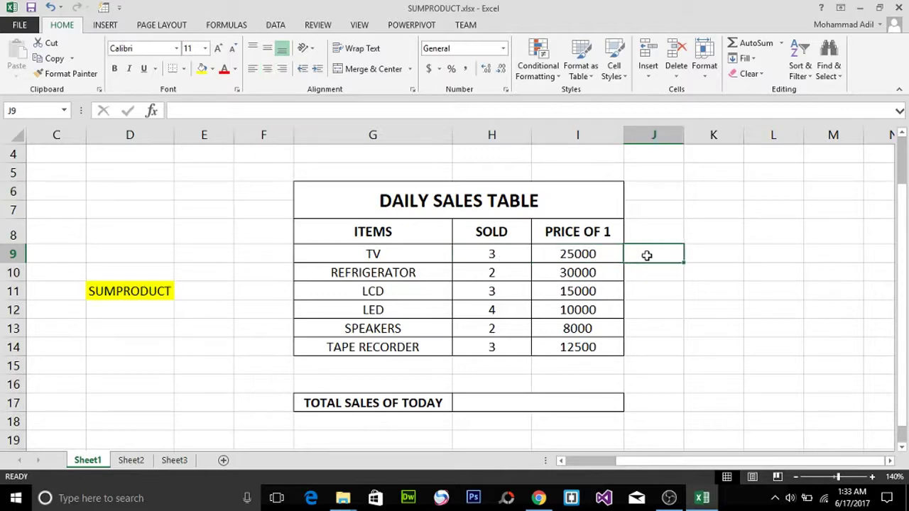
type("=")
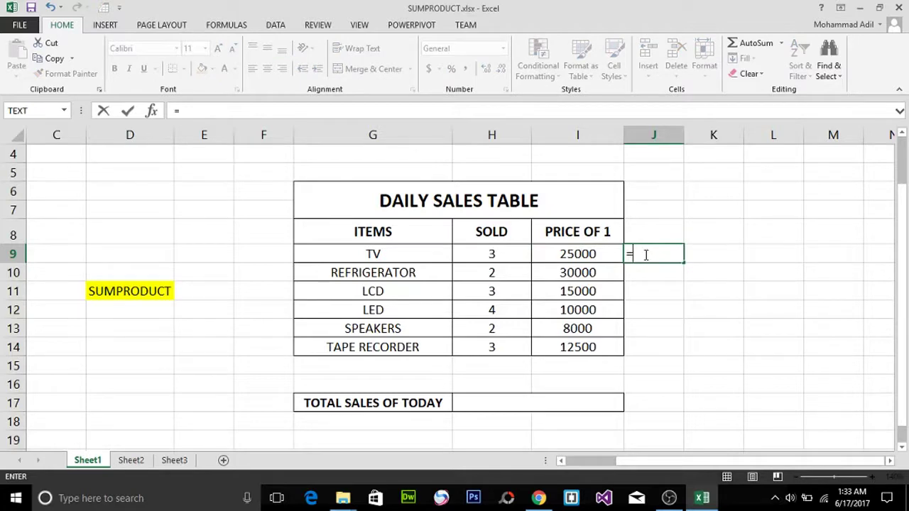
left_click(589, 256)
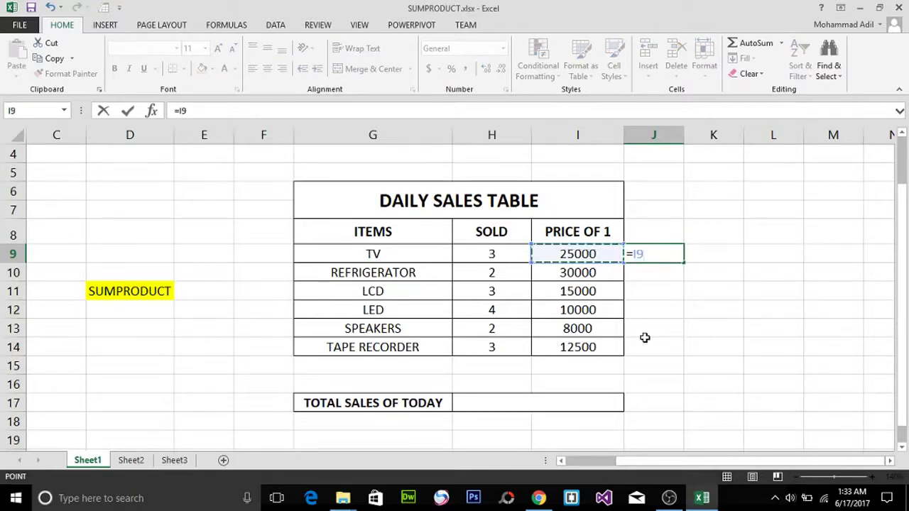
type("*")
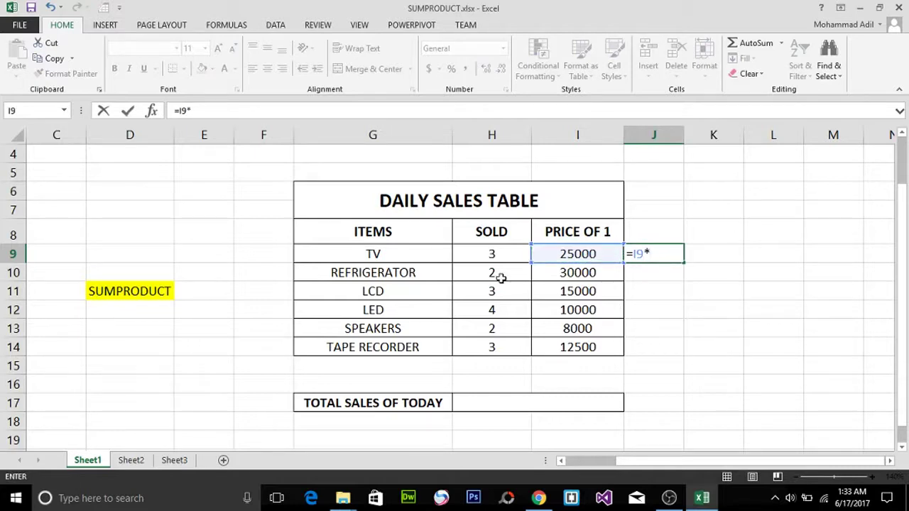
left_click(490, 253)
key("Return")
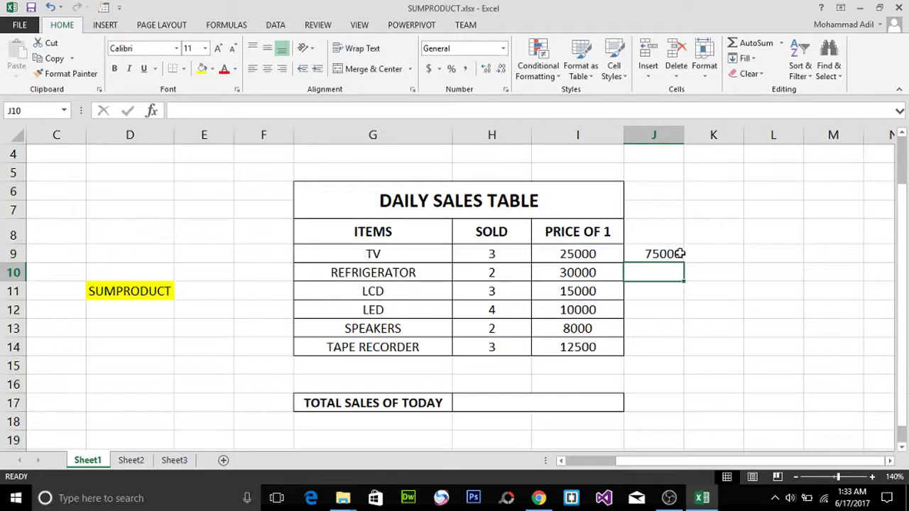
Step: Copy the multiplication formula from J9 down through J14 for the remaining items
left_click(676, 255)
left_click(580, 255)
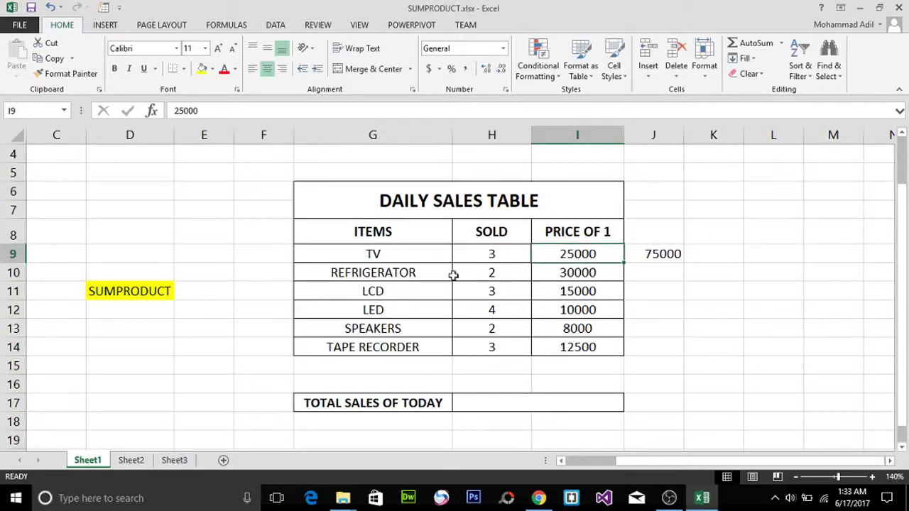
left_click(501, 255)
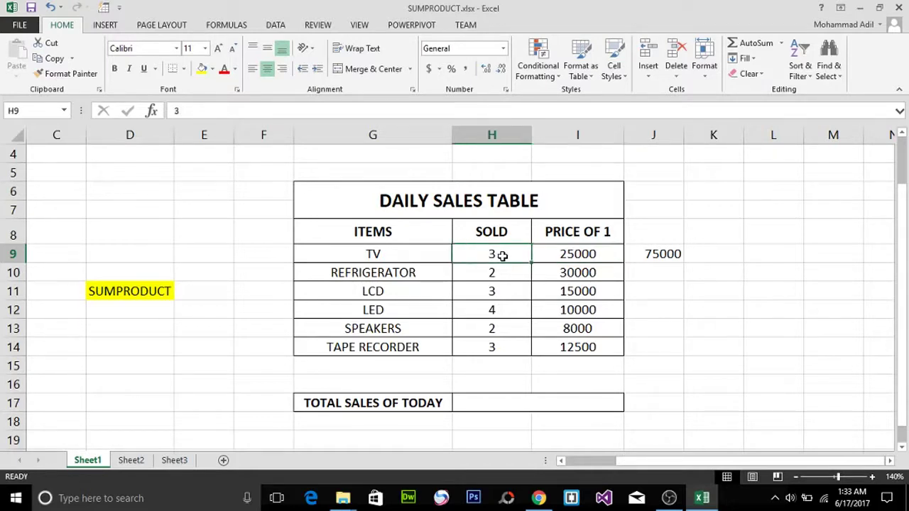
left_click(664, 254)
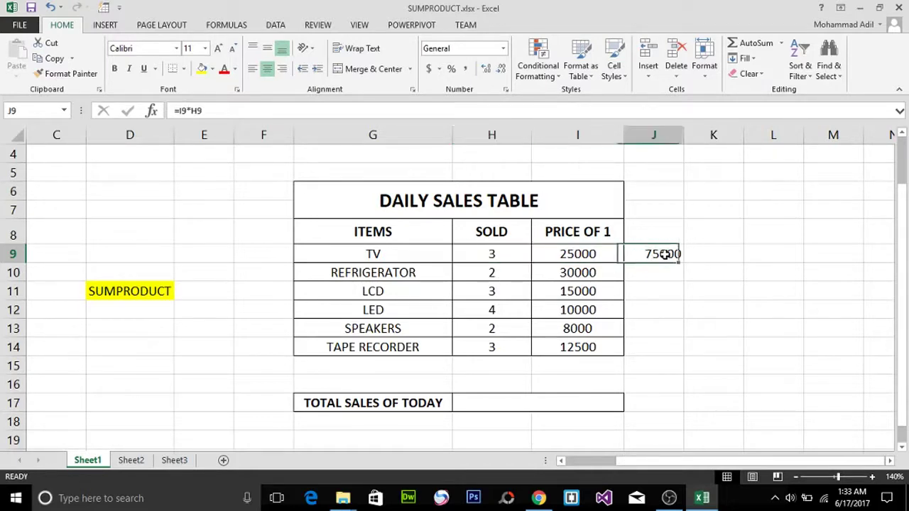
left_click_drag(684, 265, 682, 354)
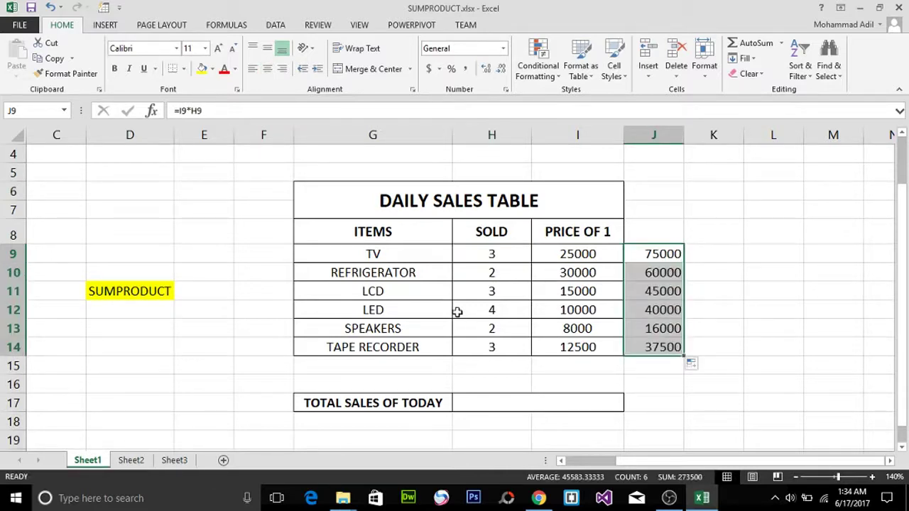
Step: Examine how the sold quantities and unit prices in the TV and refrigerator rows relate to the products in column J
left_click(500, 274)
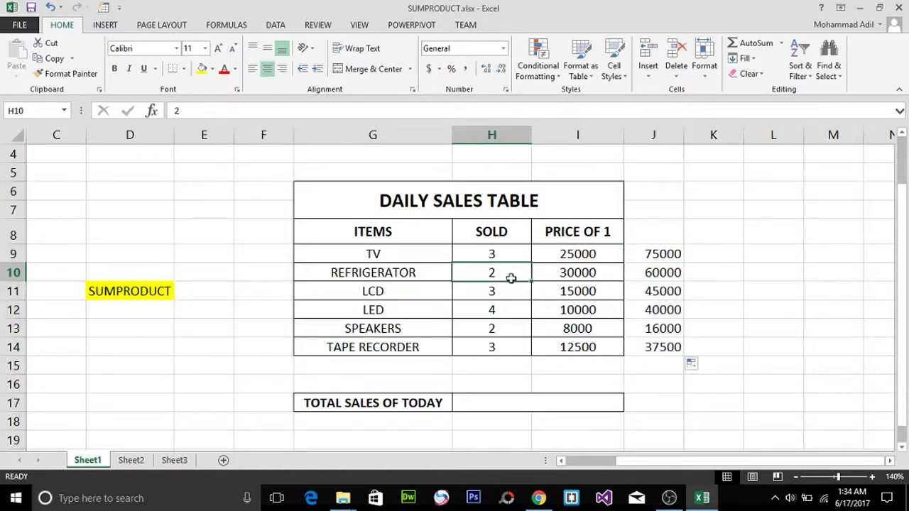
left_click(581, 273)
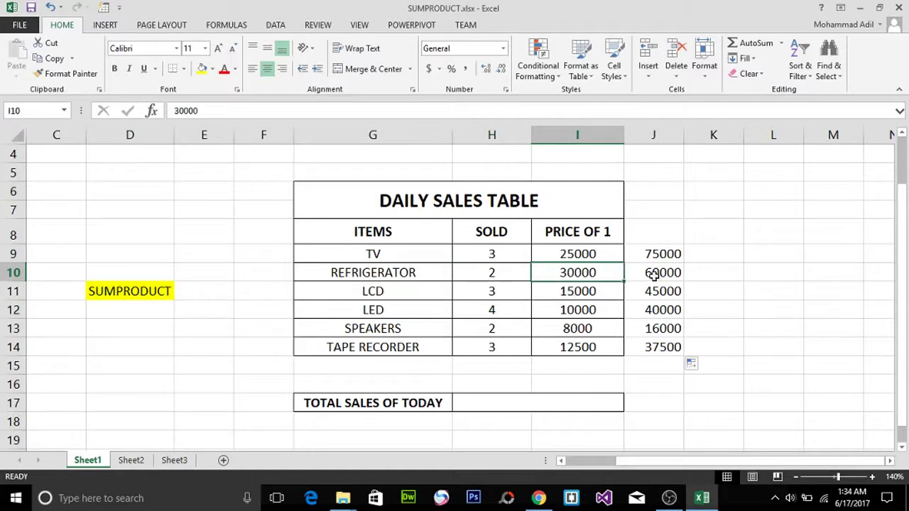
left_click(673, 273)
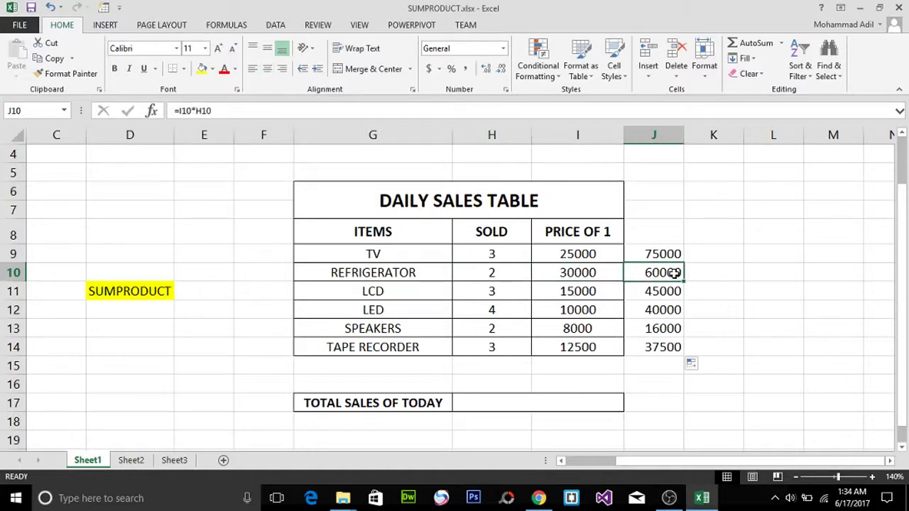
left_click(121, 291)
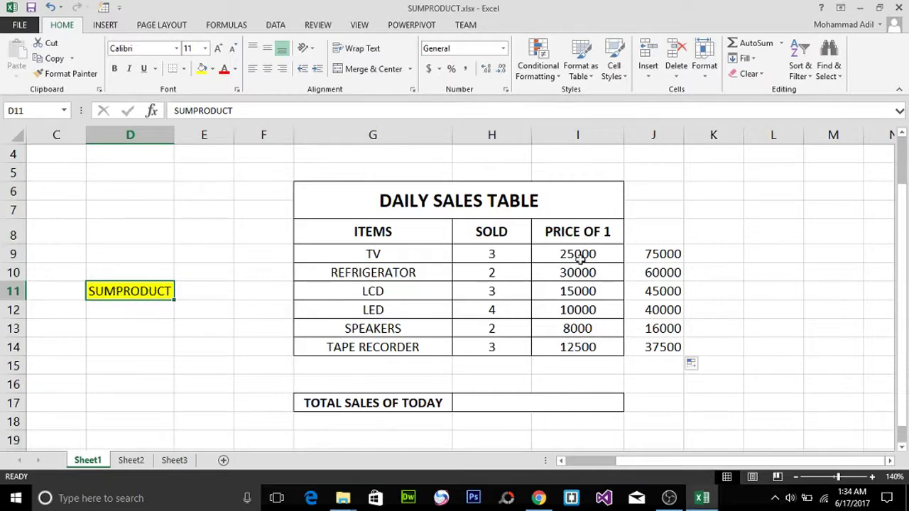
left_click(667, 254)
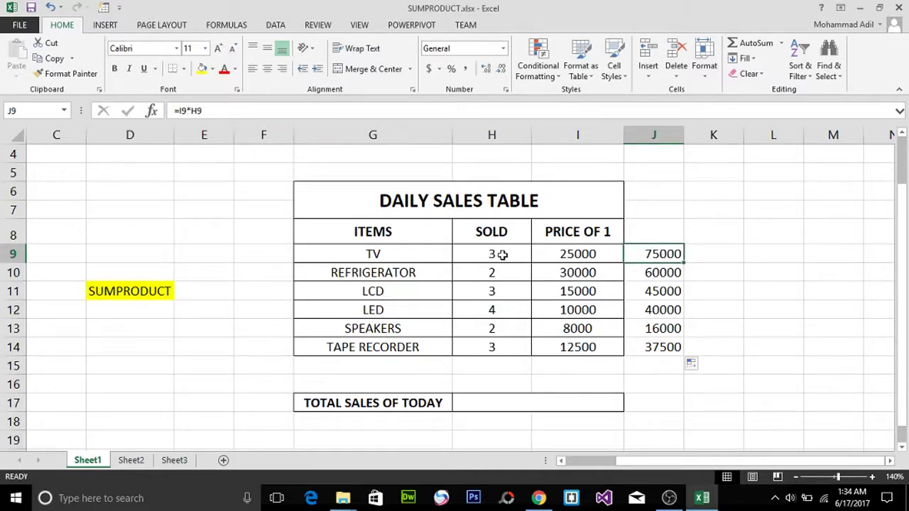
left_click_drag(502, 255, 537, 256)
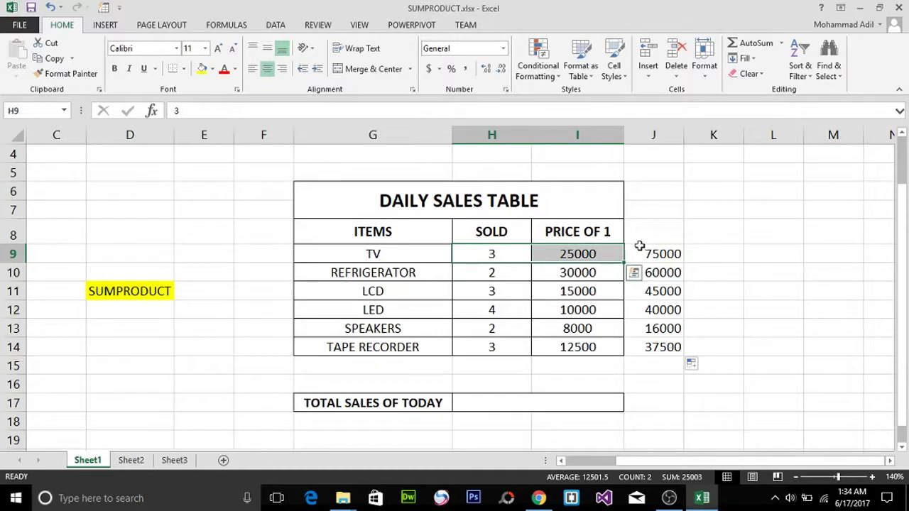
left_click(657, 258)
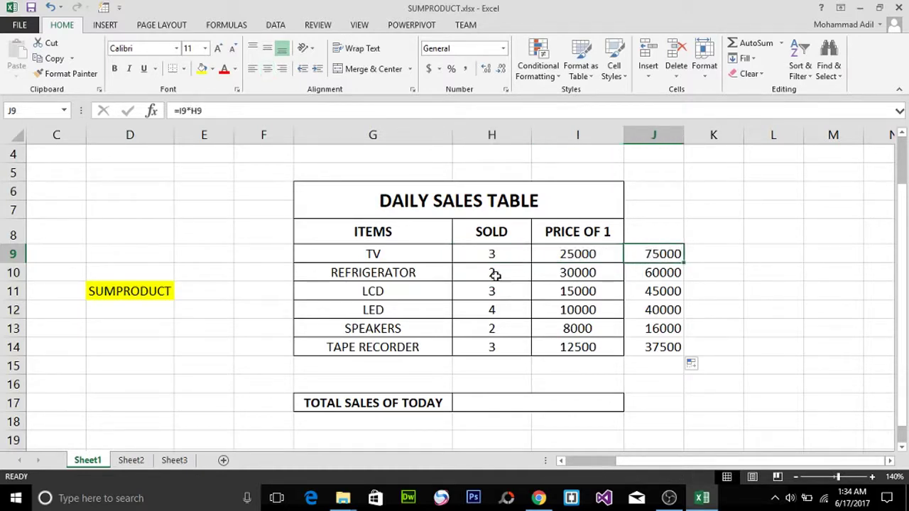
left_click(672, 271)
left_click(666, 258)
left_click_drag(666, 258, 666, 343)
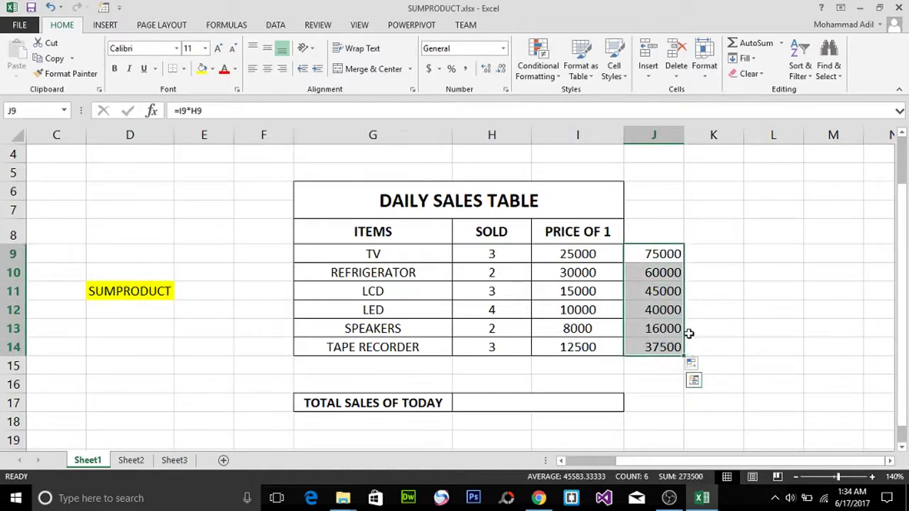
Step: Add up the item sales amounts in J15 with a SUM formula over J9:J14
left_click(647, 365)
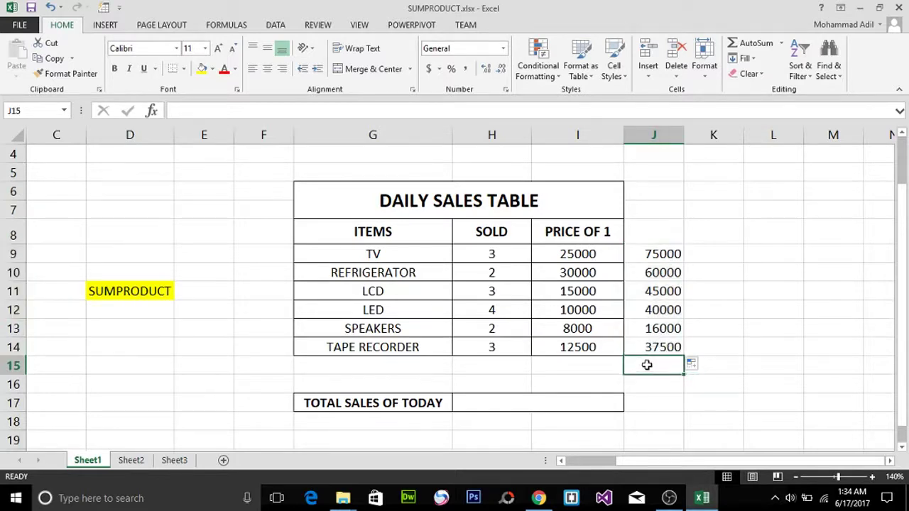
type("=")
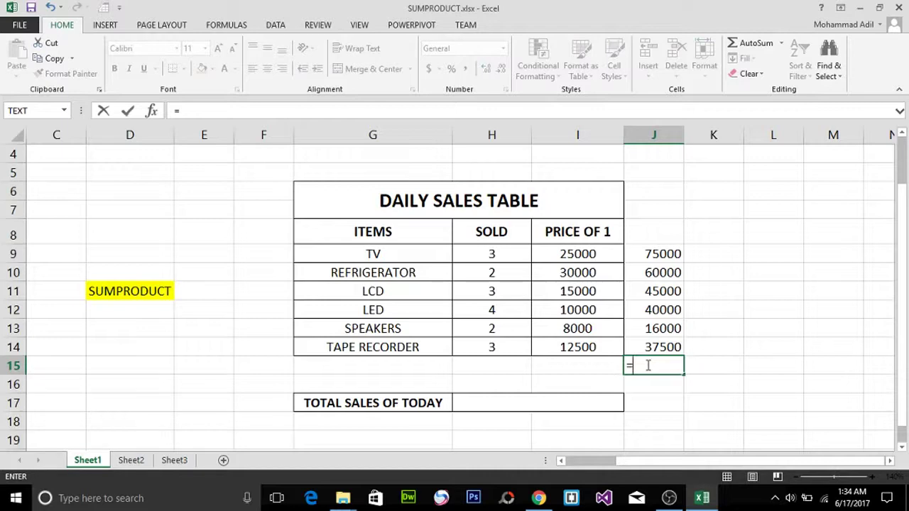
type("SUM")
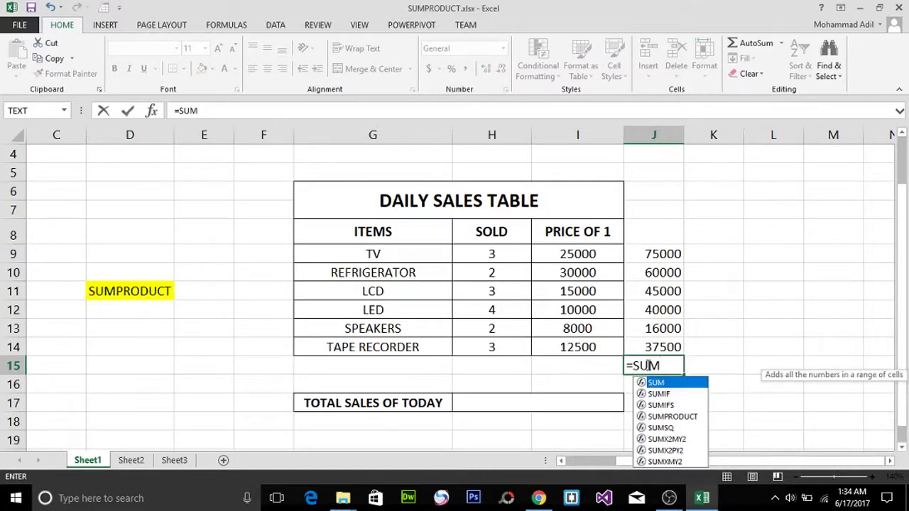
type("(")
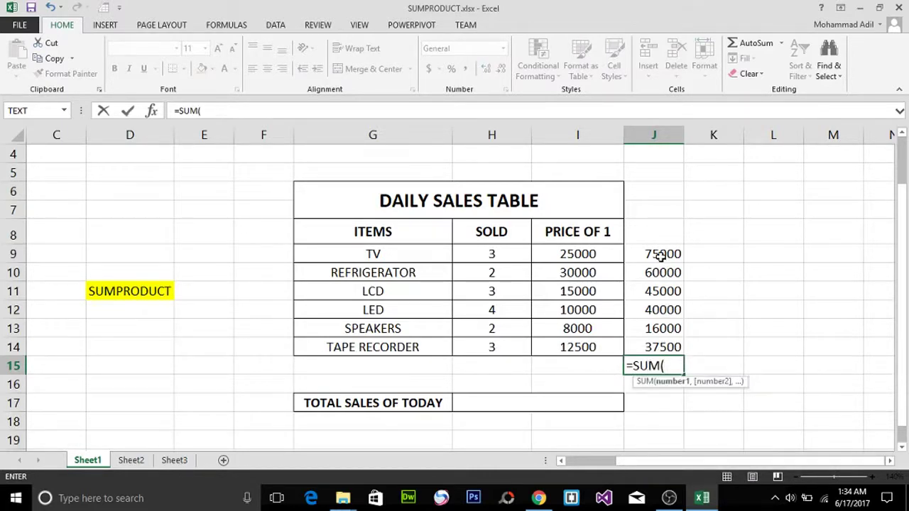
left_click_drag(660, 255, 649, 345)
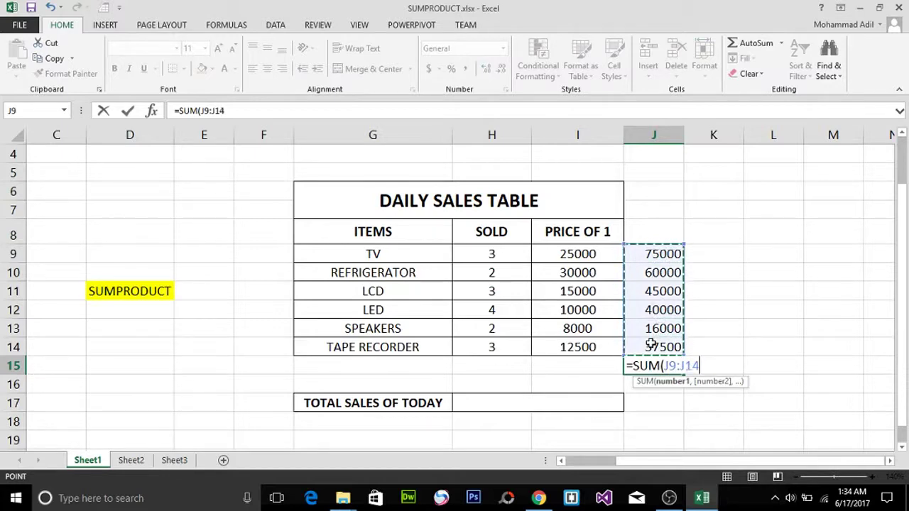
key("Return")
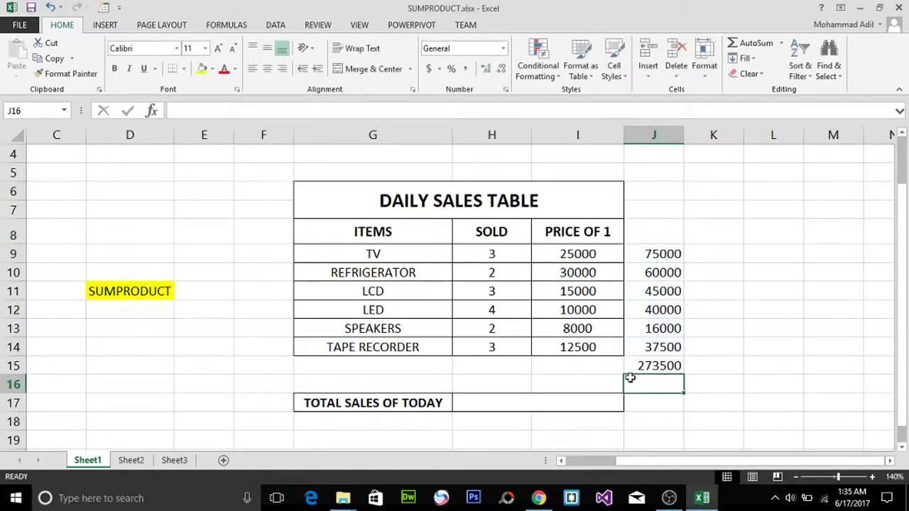
left_click(667, 368)
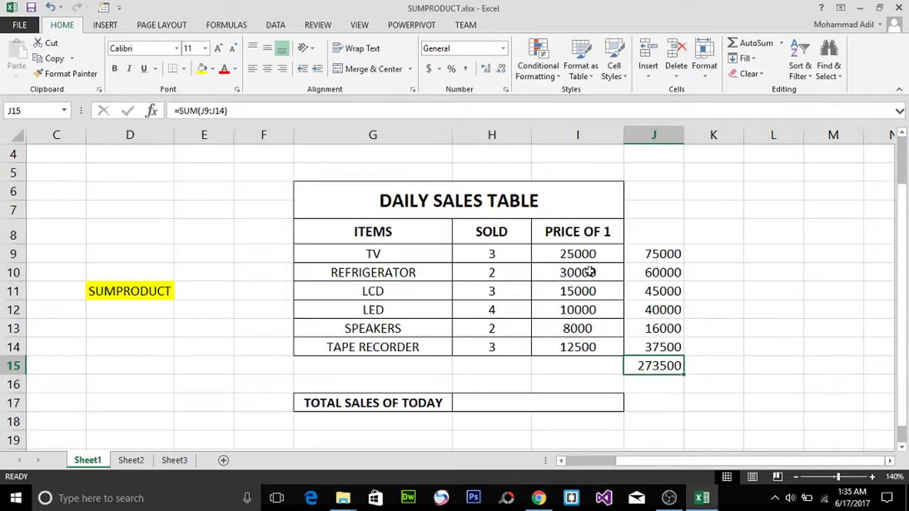
Step: Review the item multiplication formulas in J9:J14 and their SUM in J15, comparing the range's status bar total, and check the function label in D11
left_click(668, 252)
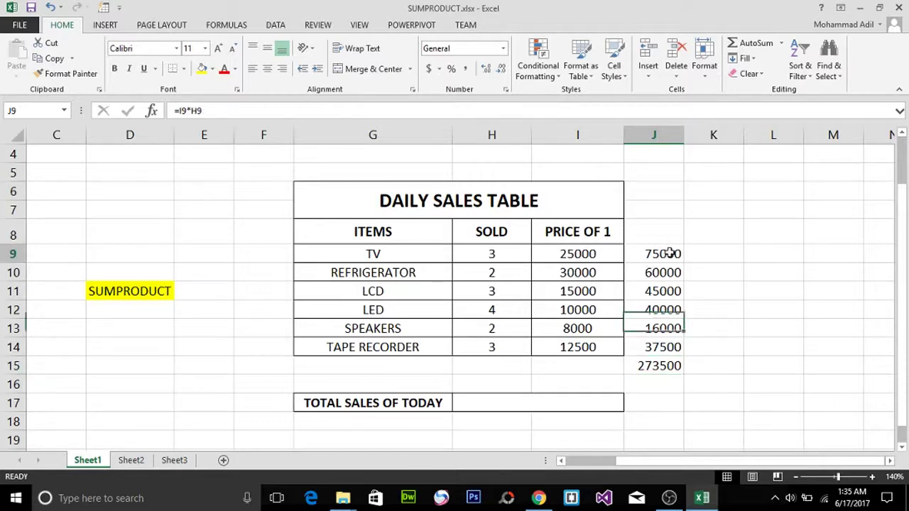
left_click(662, 272)
left_click(663, 291)
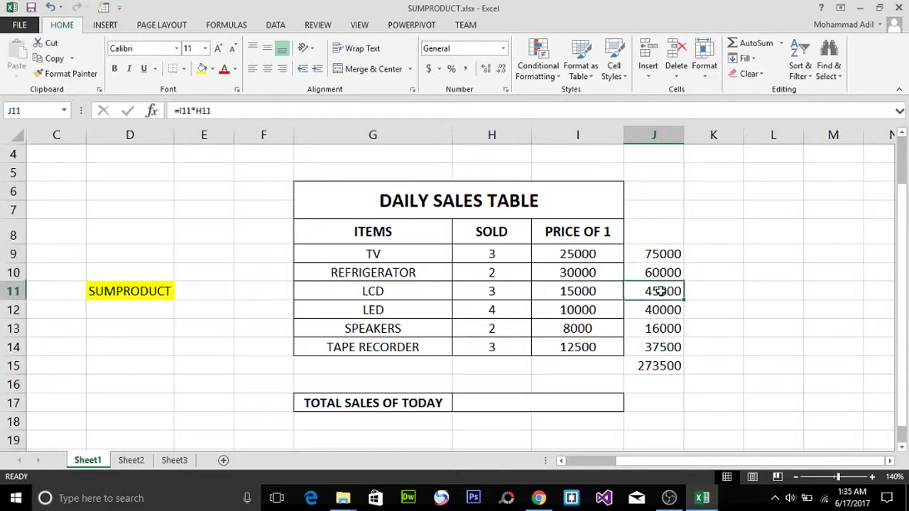
left_click(648, 366)
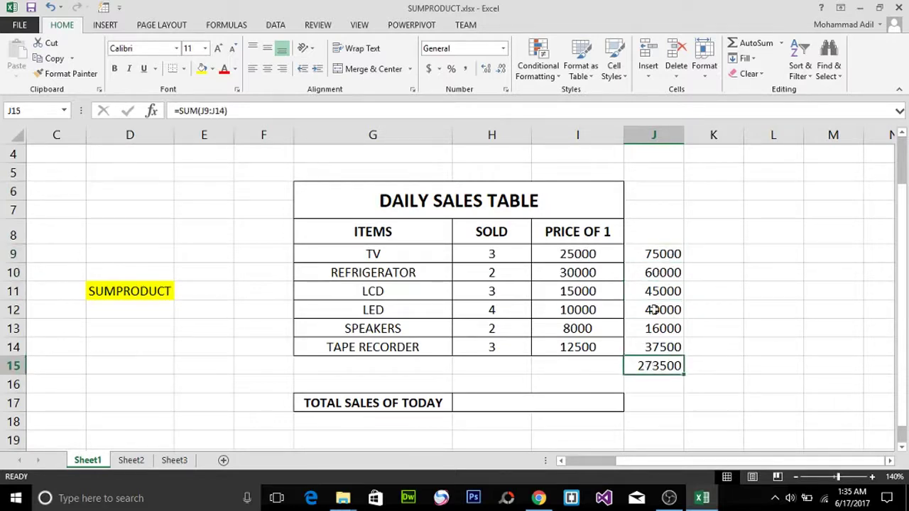
left_click_drag(661, 252, 660, 346)
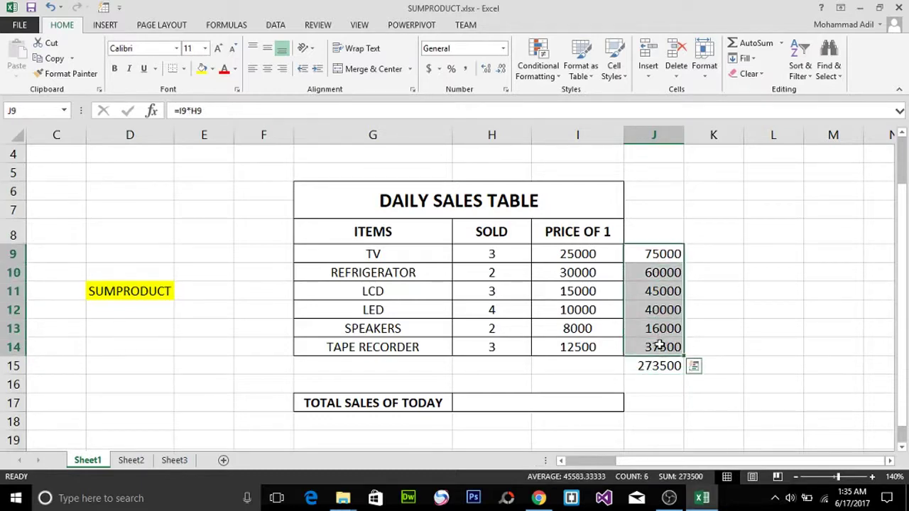
left_click(702, 343)
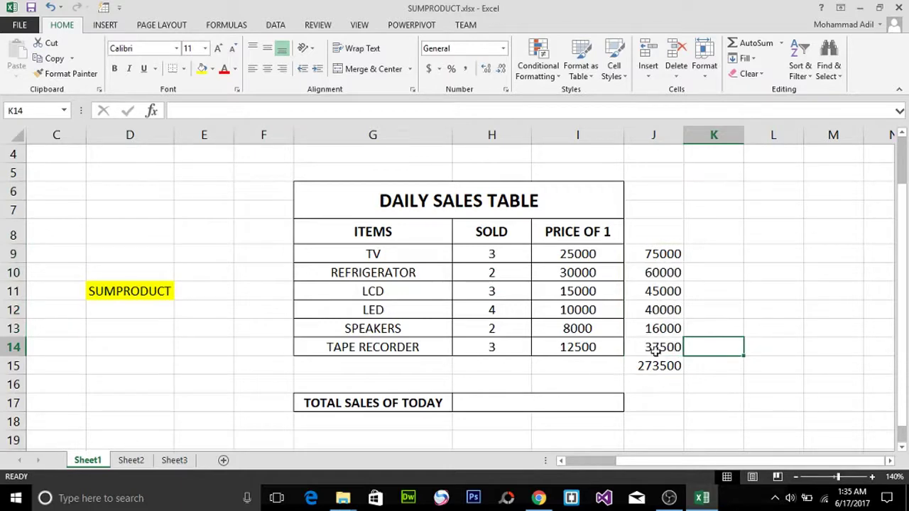
left_click(125, 298)
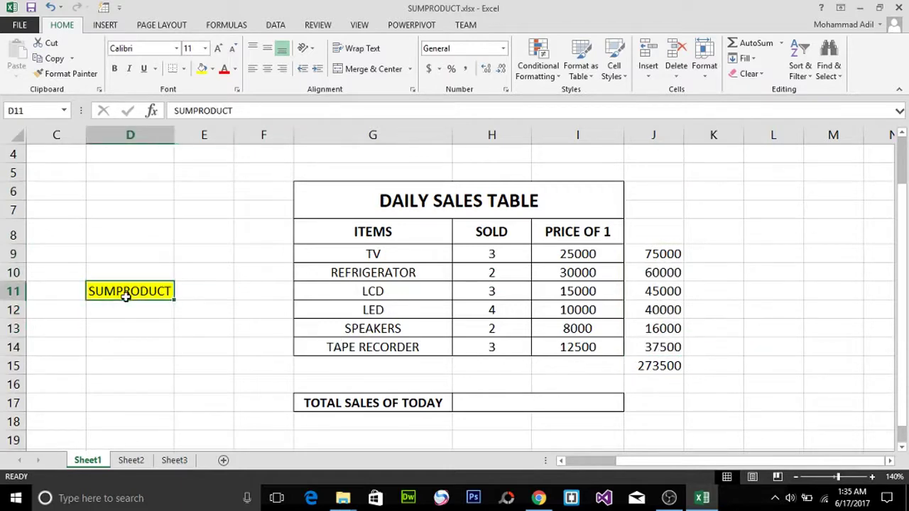
Step: Calculate the total sales of today in H17 with =SUMPRODUCT(H9:H14,I9:I14), pairing the sold quantities with the unit prices
left_click(476, 403)
type("=")
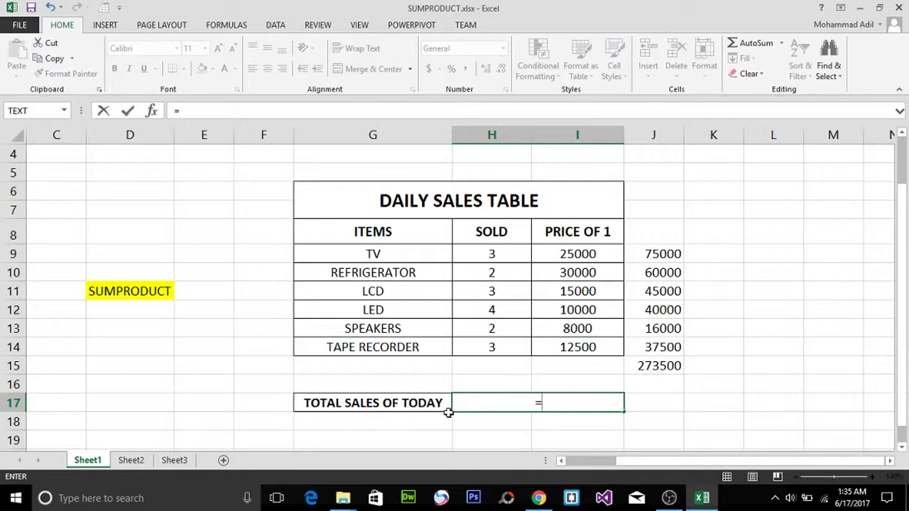
type("sump")
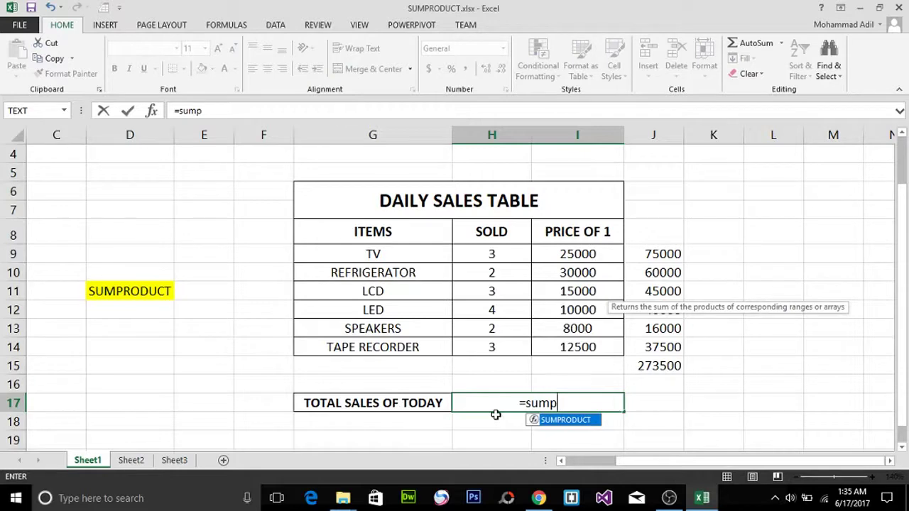
key("Tab")
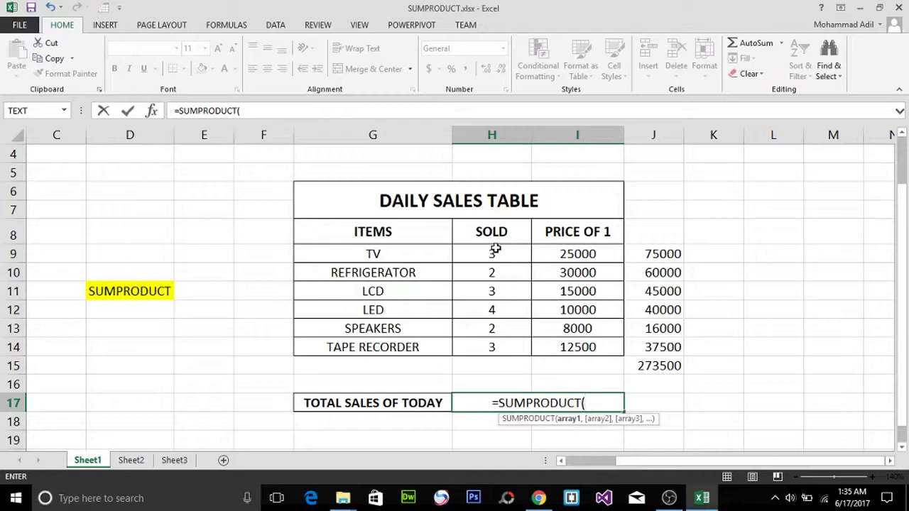
left_click_drag(495, 254, 492, 346)
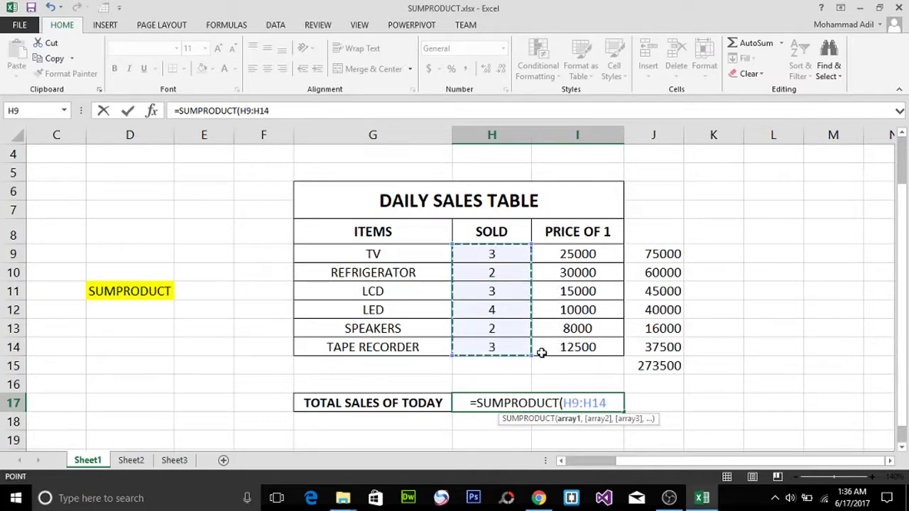
type(",")
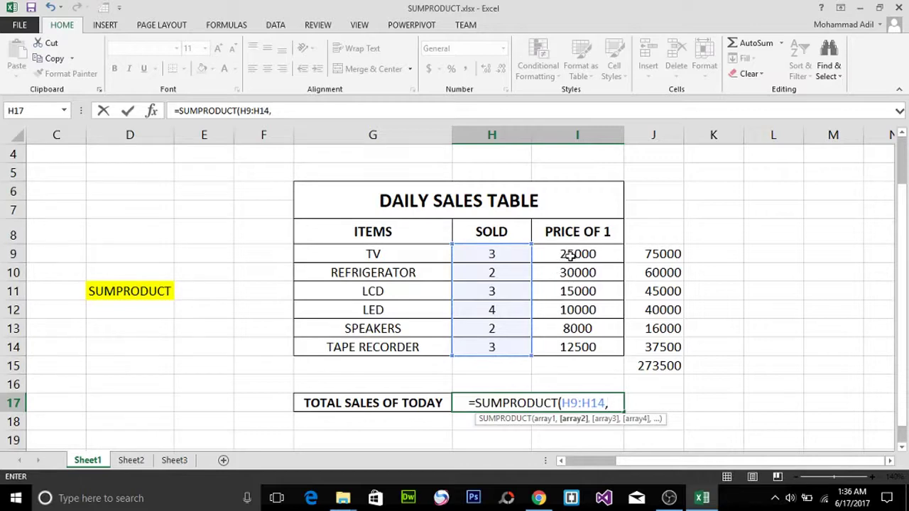
left_click_drag(571, 256, 566, 350)
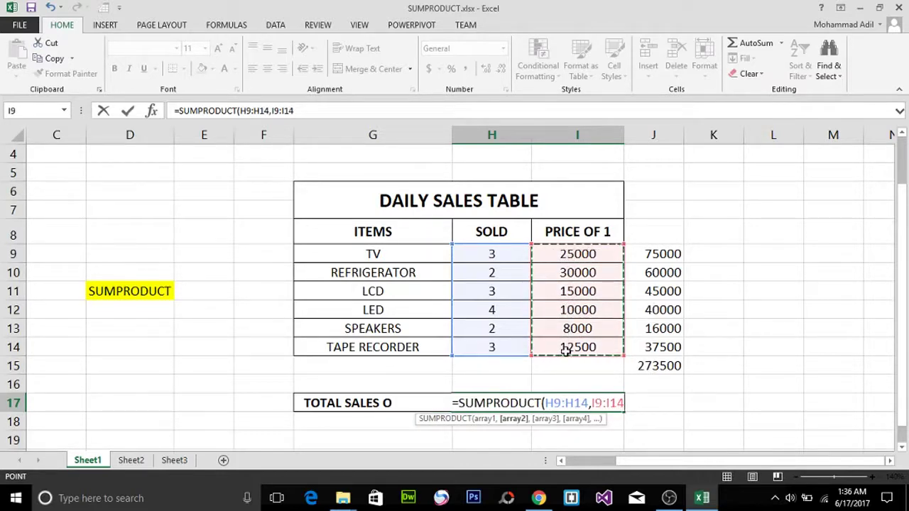
type(")")
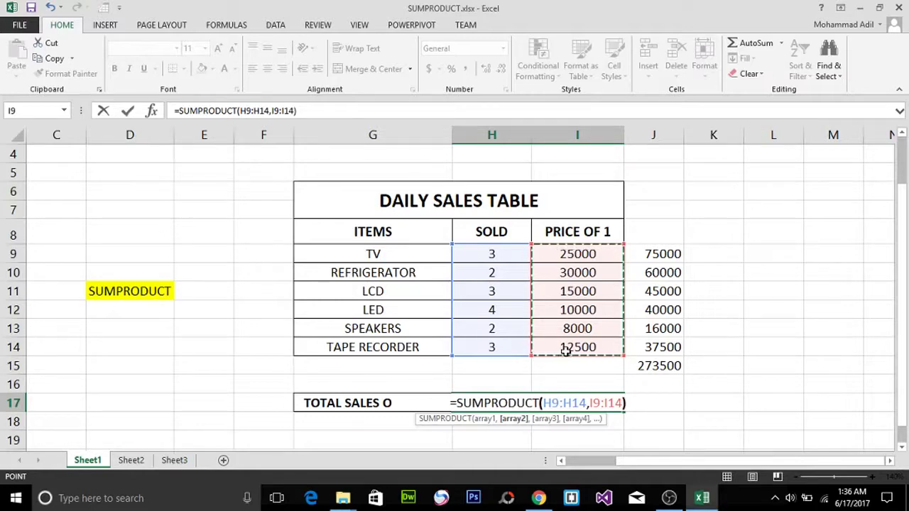
key("Return")
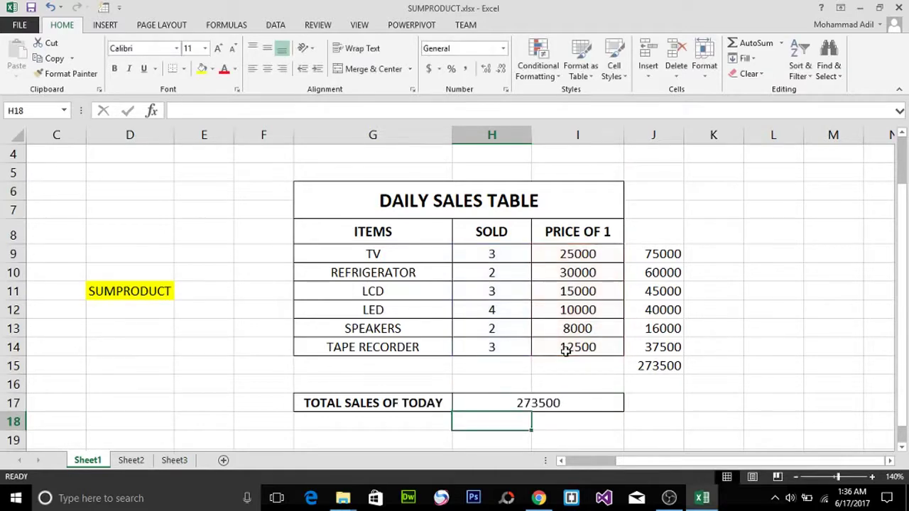
Step: Compare the SUMPRODUCT result in H17 with the manual SUM total in J15
left_click(590, 404)
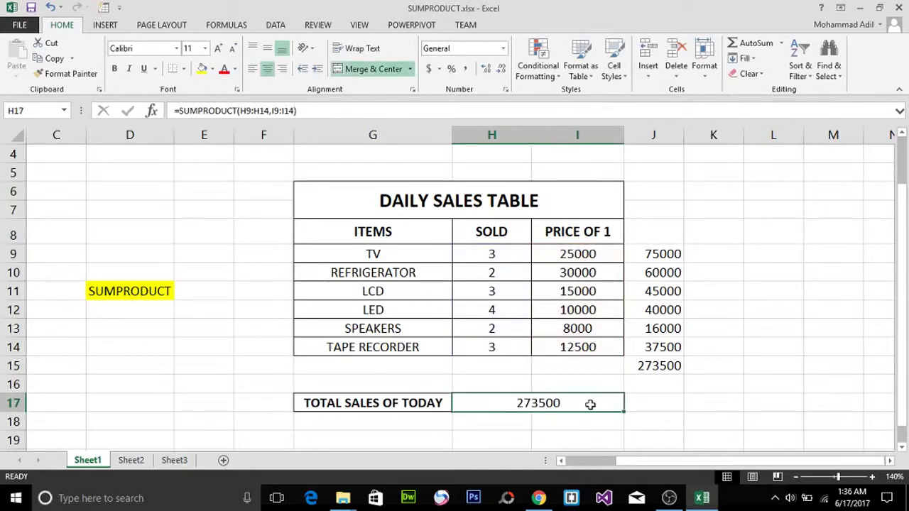
left_click(667, 365)
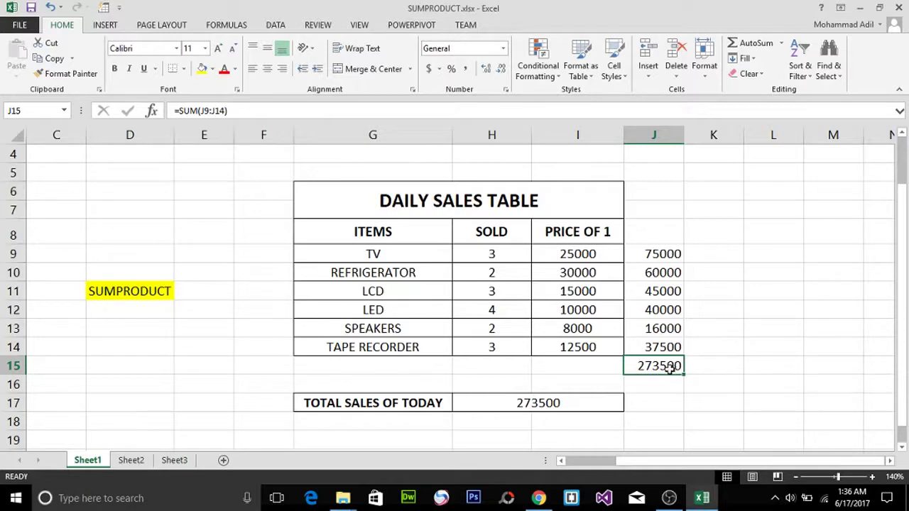
left_click(544, 407)
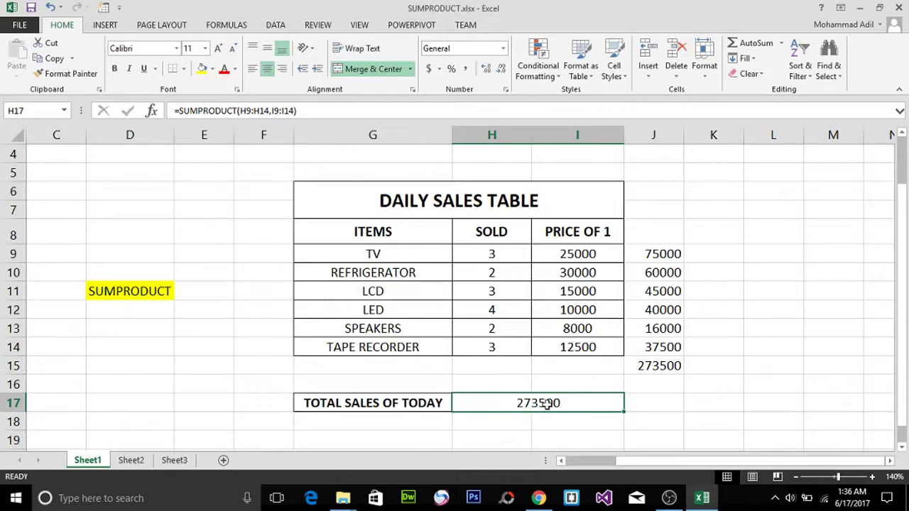
left_click(123, 292)
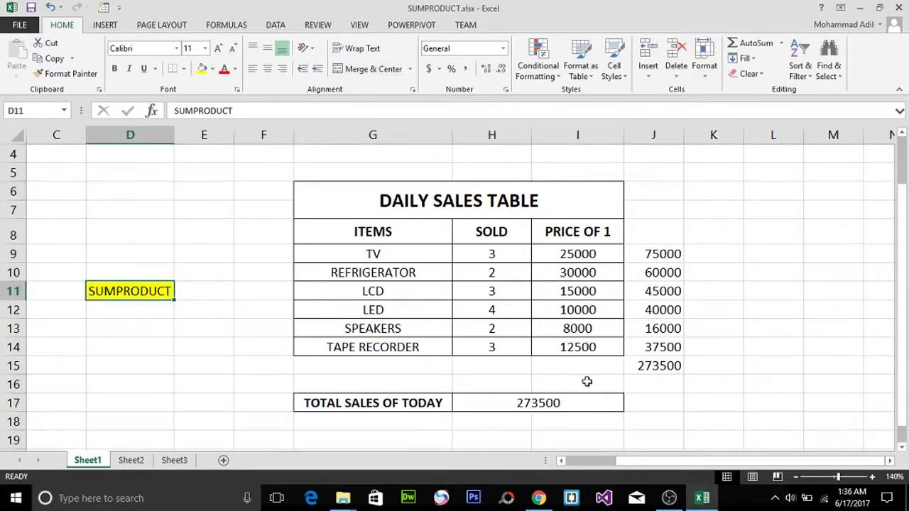
left_click(660, 389)
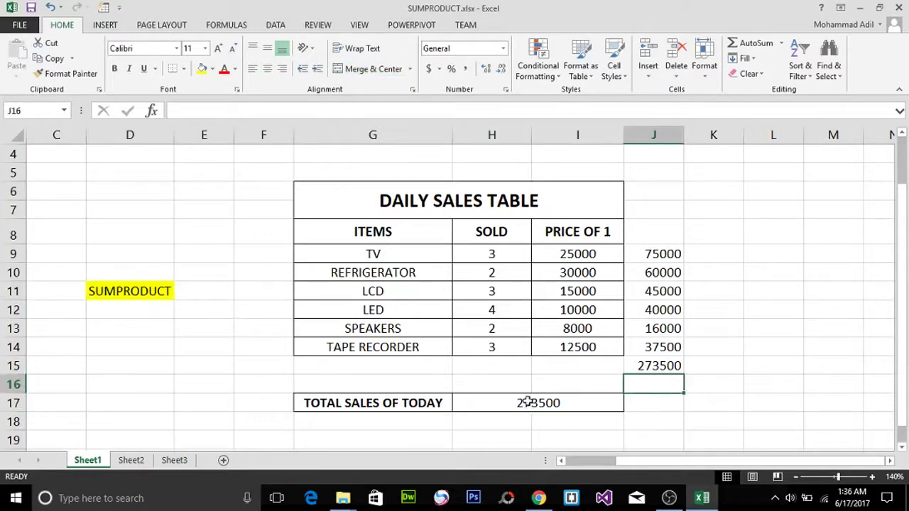
left_click(577, 383)
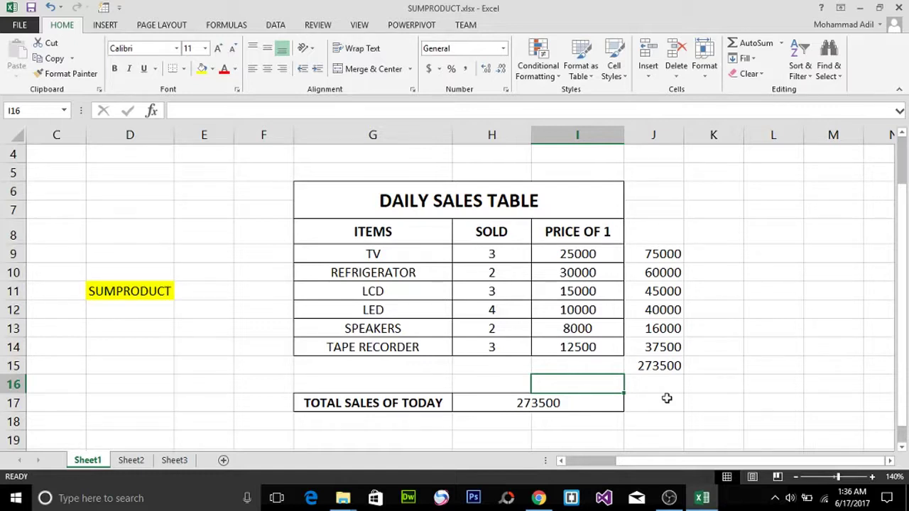
left_click(669, 498)
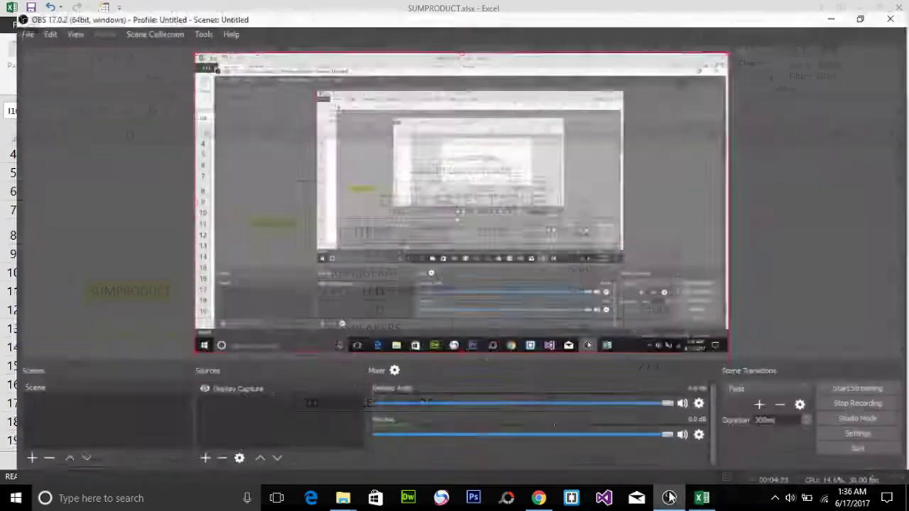